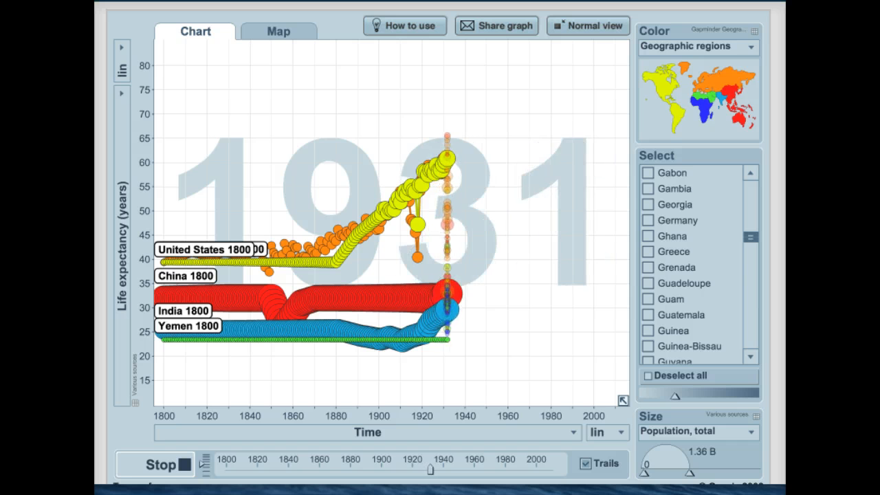
Replay the life-expectancy animation with trails for Germany, Italy and Japan, pausing once midway.
click(168, 466)
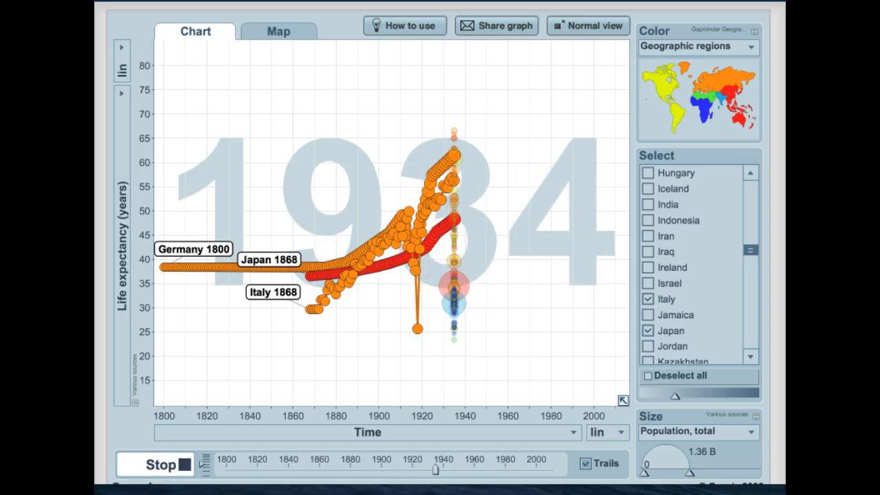
click(165, 465)
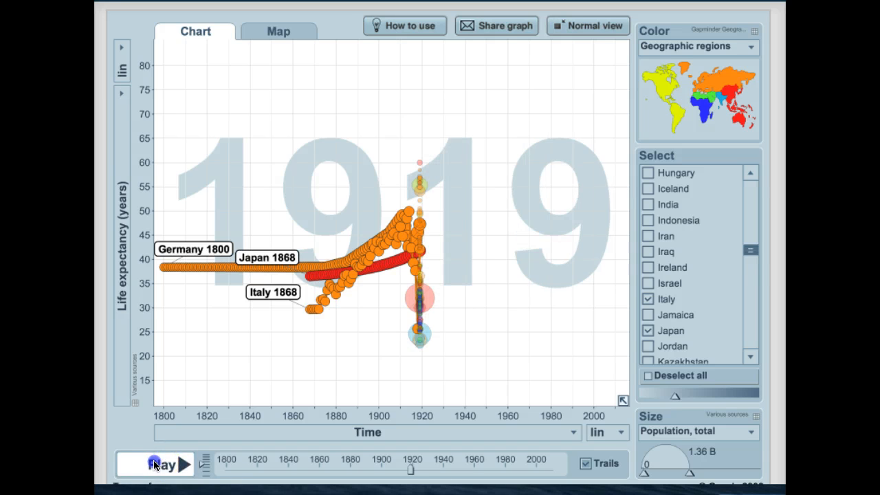
click(154, 465)
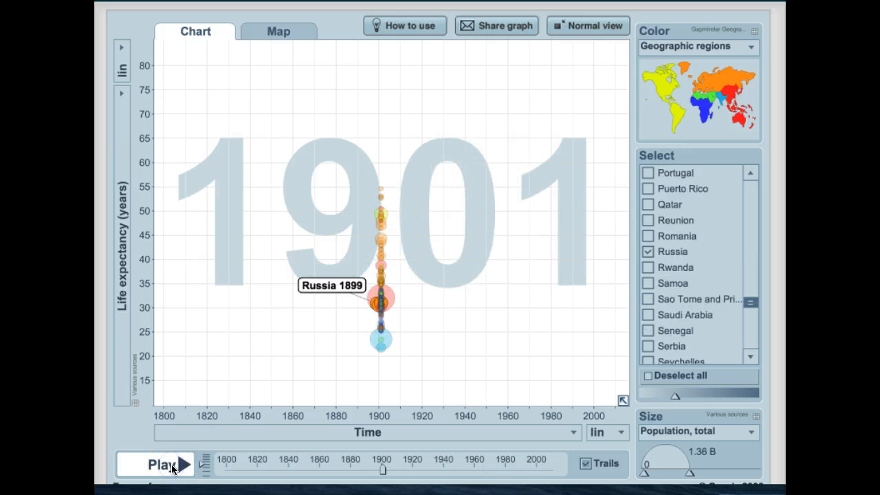
Animate Russia's life-expectancy trail forward from 1901 before switching to United States.
click(171, 466)
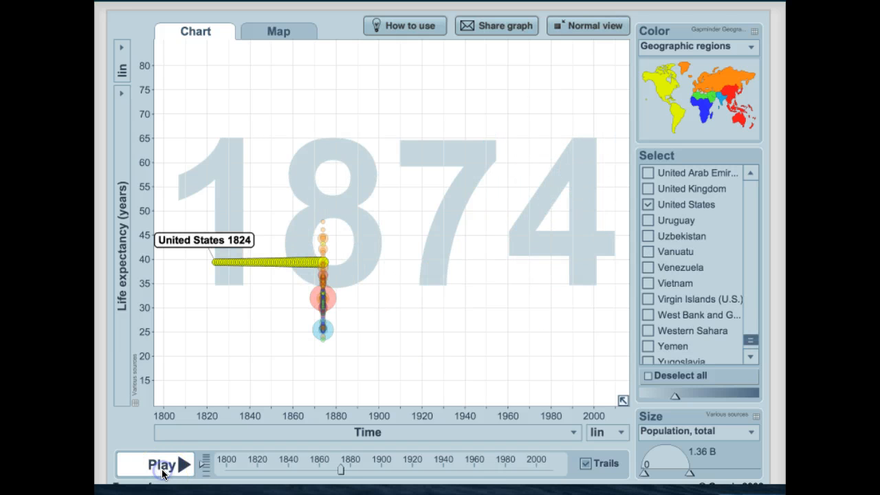
Animate the United States trail forward from 1874 and pause it around 1904.
click(163, 473)
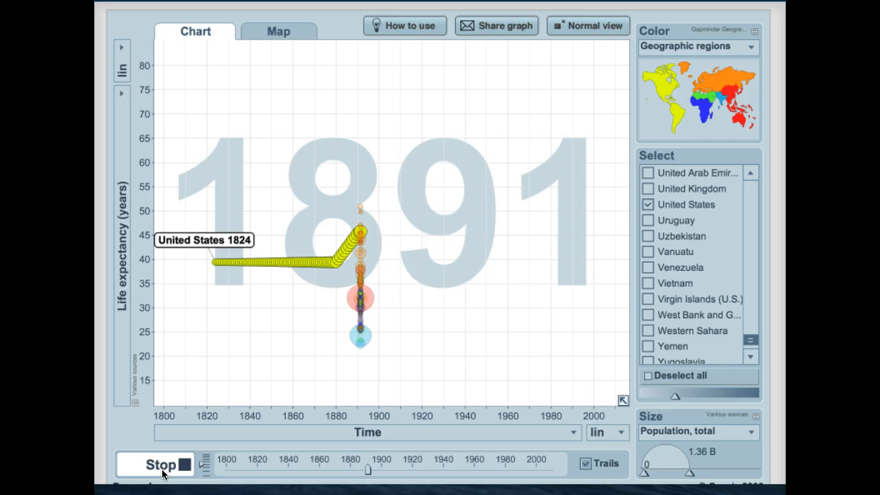
click(164, 468)
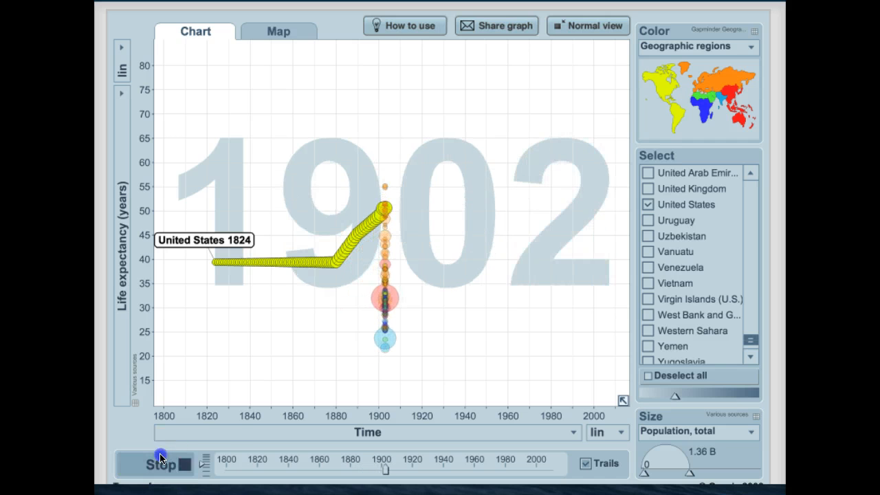